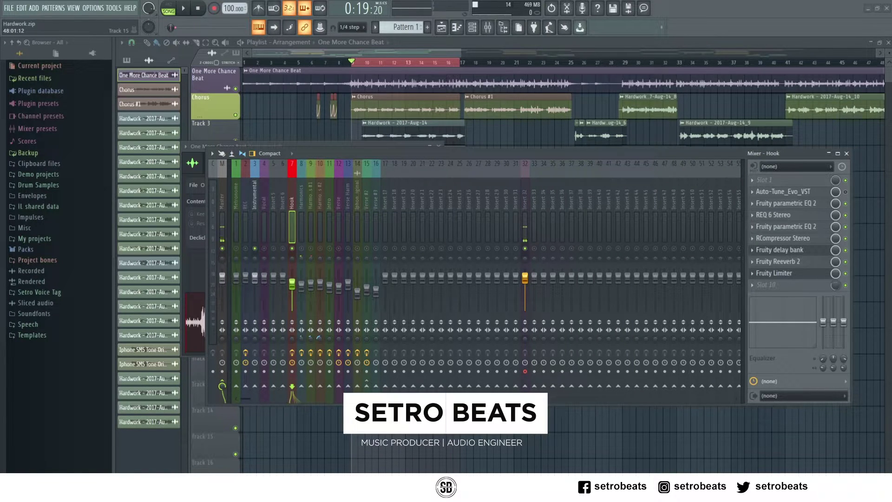
Compare the chorus without and with the Hook track's existing Auto-Tune effect, and review that effect's settings during playback.
{"action": "left_click", "coordinate": [185, 9]}
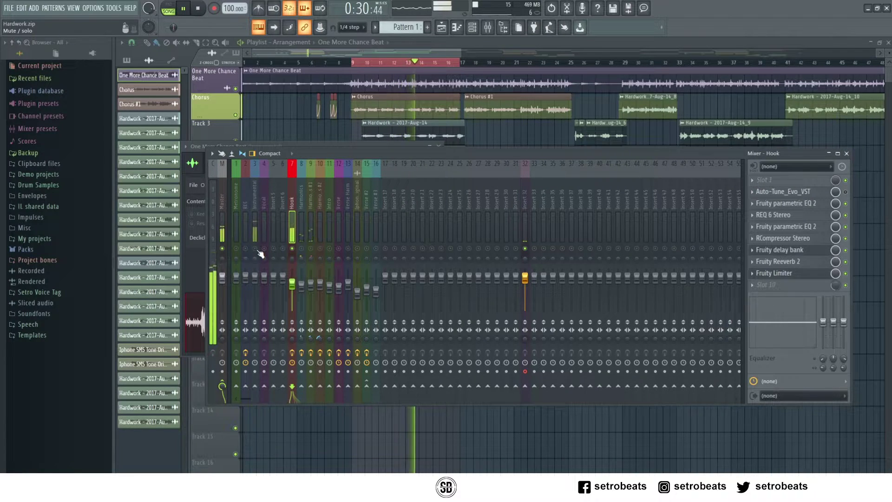
{"action": "key", "text": "space"}
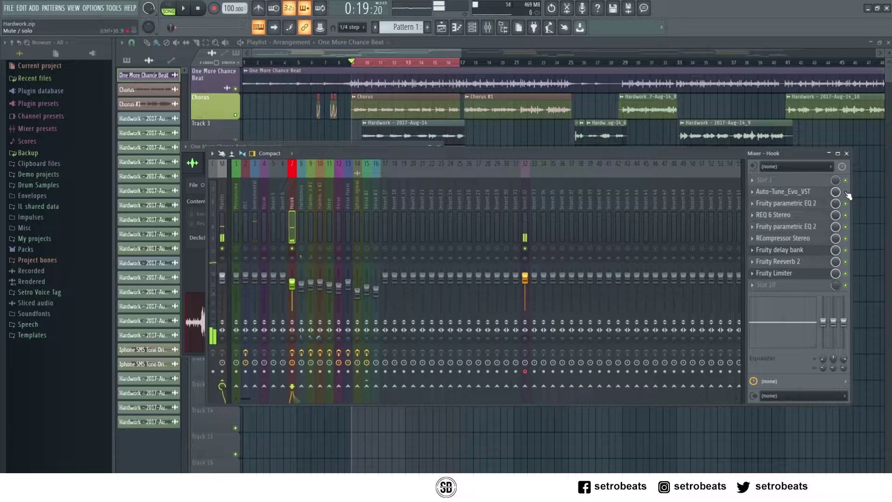
{"action": "key", "text": "space"}
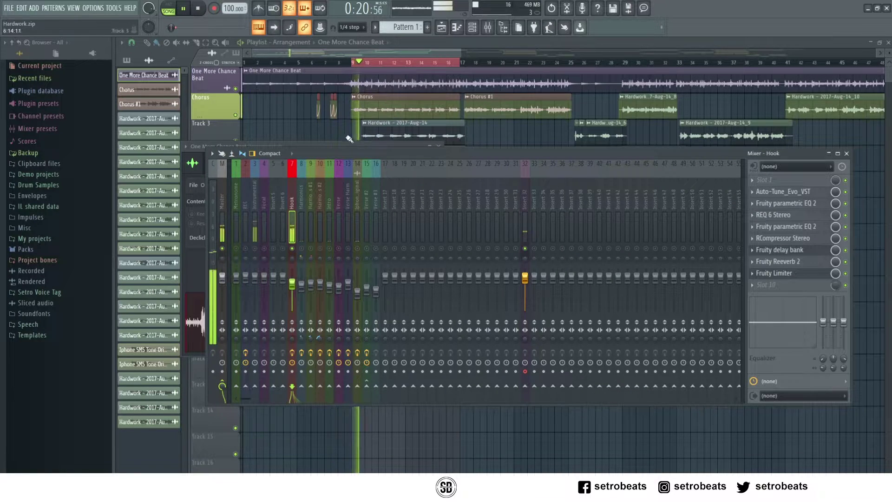
{"action": "left_click", "coordinate": [802, 192]}
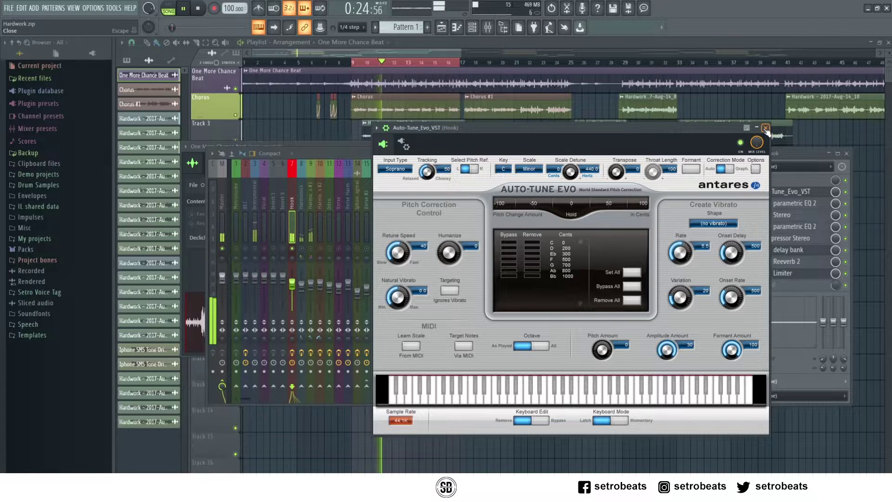
{"action": "key", "text": "space"}
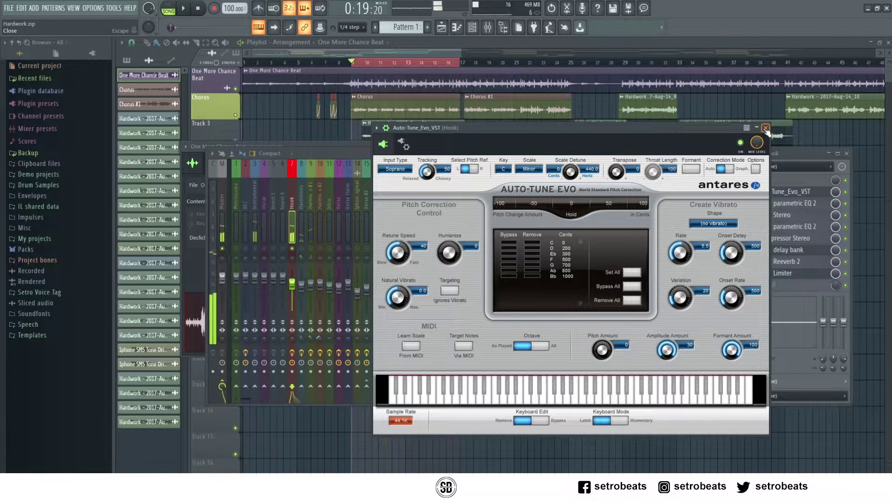
{"action": "left_click", "coordinate": [765, 128]}
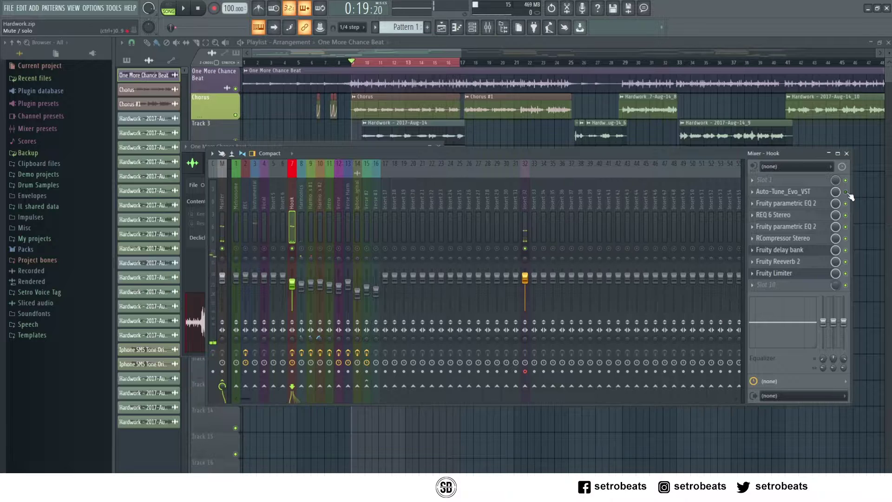
Load Auto-Tune Evo VST into the Hook track's first effect slot and preview the chorus with its default settings.
{"action": "left_click", "coordinate": [772, 180]}
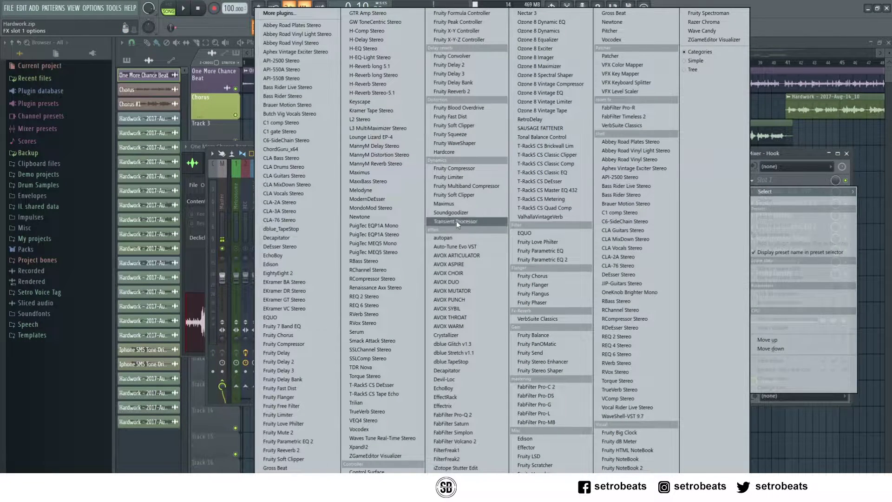
{"action": "left_click", "coordinate": [459, 247]}
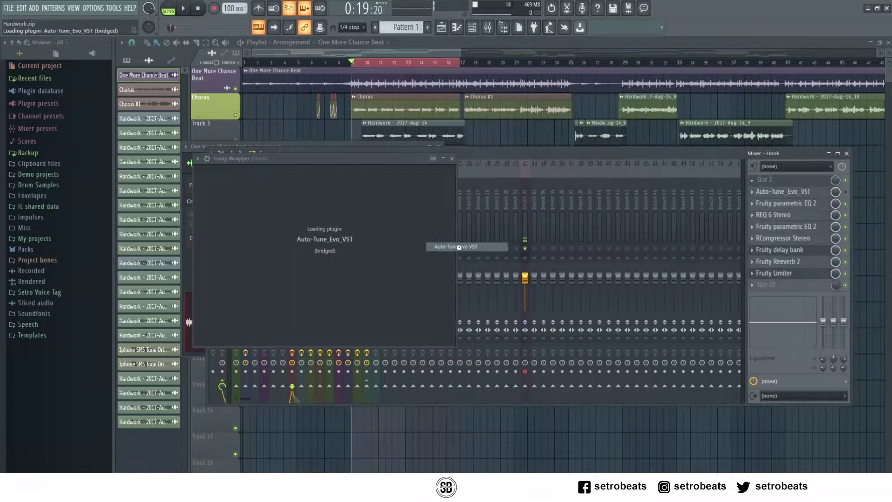
{"action": "left_click_drag", "start_coordinate": [366, 154], "coordinate": [552, 103]}
{"action": "left_click", "coordinate": [183, 9]}
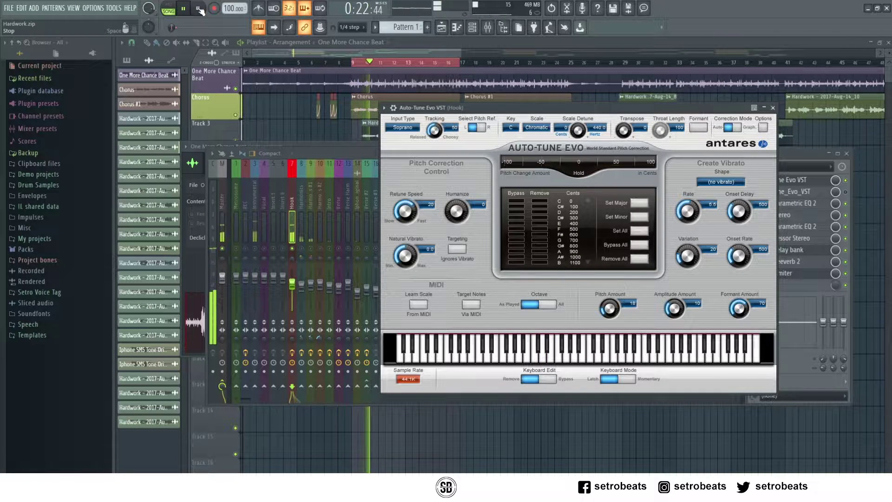
{"action": "left_click", "coordinate": [200, 10]}
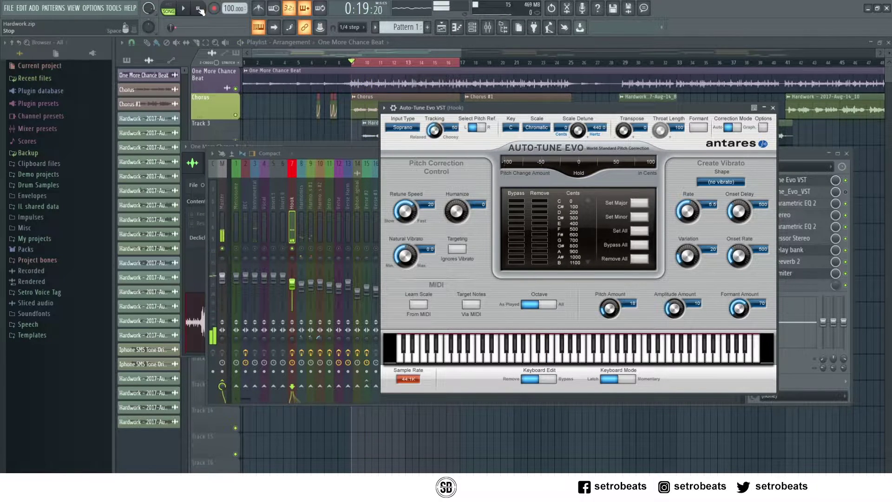
Choose Soprano as the input type in the new Auto-Tune Evo effect and preview the chorus.
{"action": "left_click", "coordinate": [402, 127]}
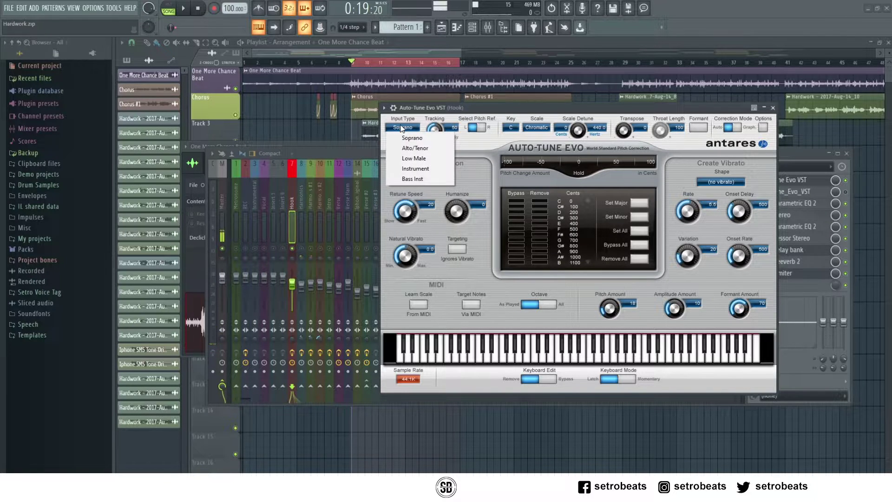
{"action": "left_click", "coordinate": [428, 117]}
{"action": "left_click", "coordinate": [411, 129]}
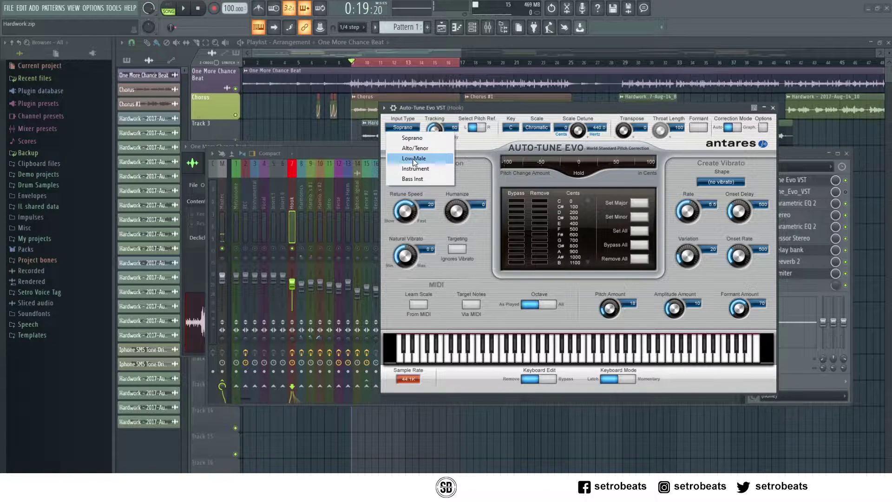
{"action": "left_click", "coordinate": [418, 141]}
{"action": "left_click_drag", "start_coordinate": [502, 108], "coordinate": [533, 93]}
{"action": "key", "text": "space"}
{"action": "key", "text": "space"}
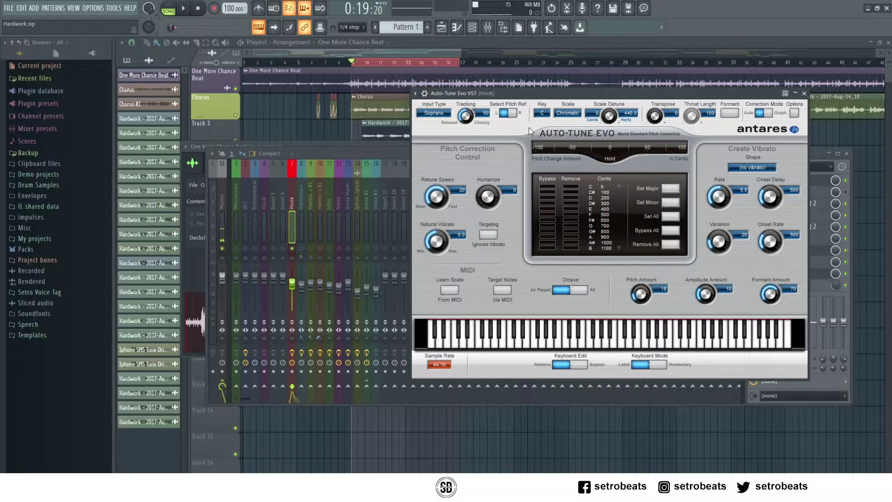
Set the Auto-Tune key to C and the scale to Minor, and preview the corrected chorus.
{"action": "left_click", "coordinate": [542, 113]}
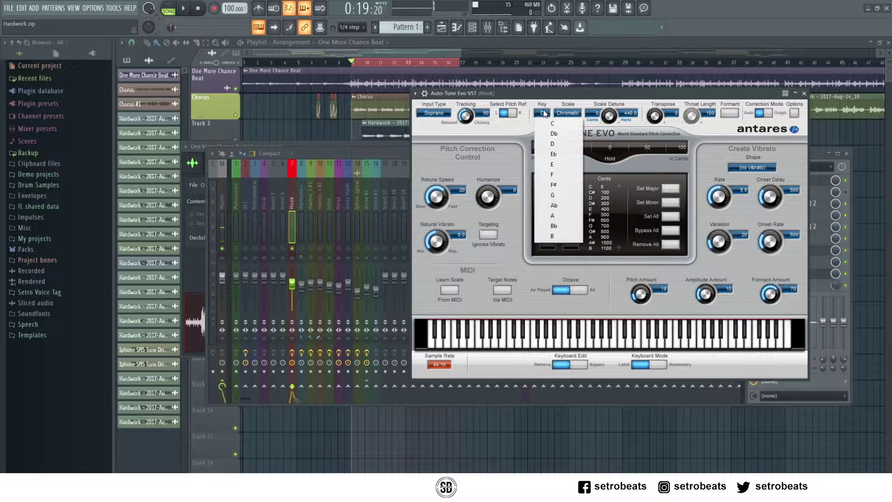
{"action": "left_click", "coordinate": [559, 124]}
{"action": "left_click", "coordinate": [568, 116]}
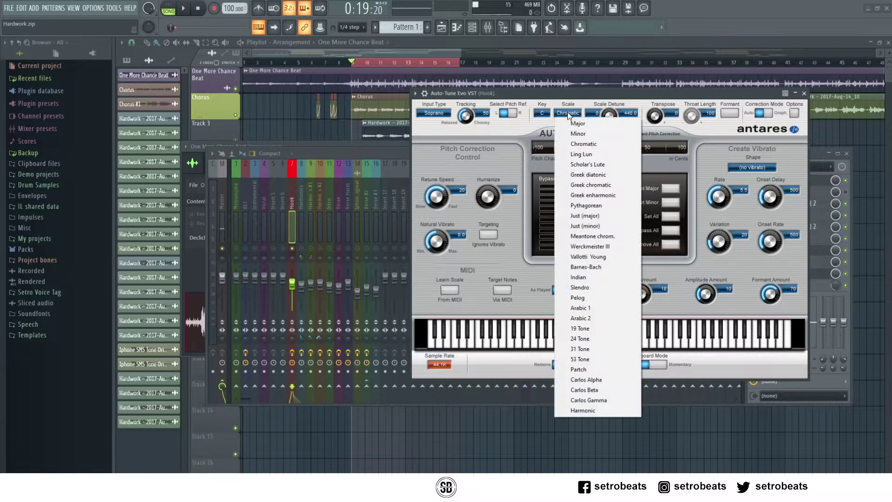
{"action": "left_click", "coordinate": [583, 131]}
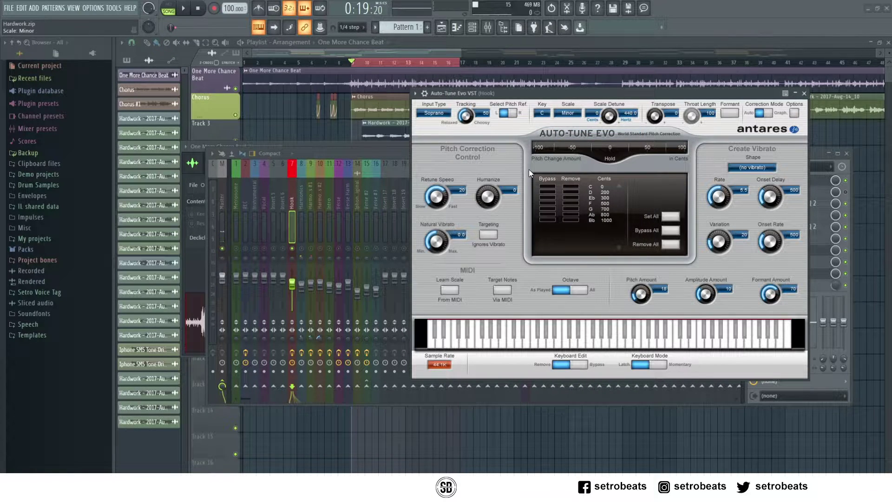
{"action": "left_click", "coordinate": [185, 9]}
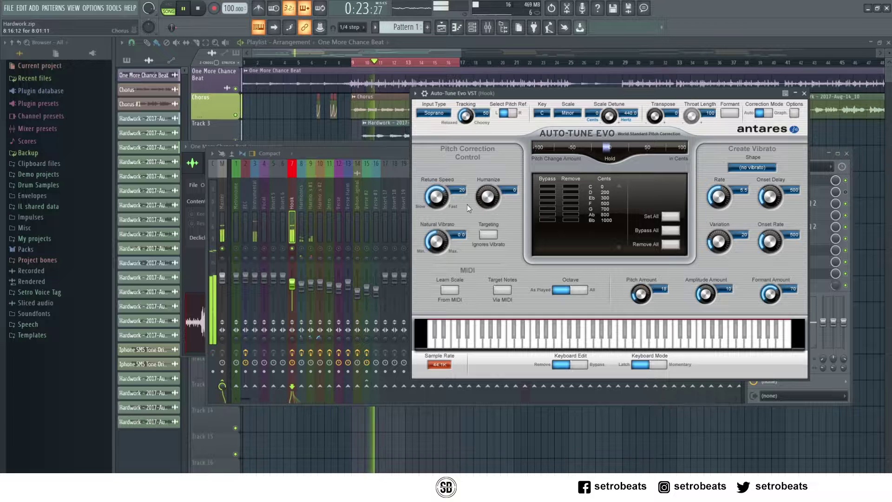
{"action": "left_click", "coordinate": [208, 8]}
Try Auto-Tune retune speeds from 400 down to 0 while the chorus plays.
{"action": "left_click_drag", "start_coordinate": [440, 200], "coordinate": [441, 214]}
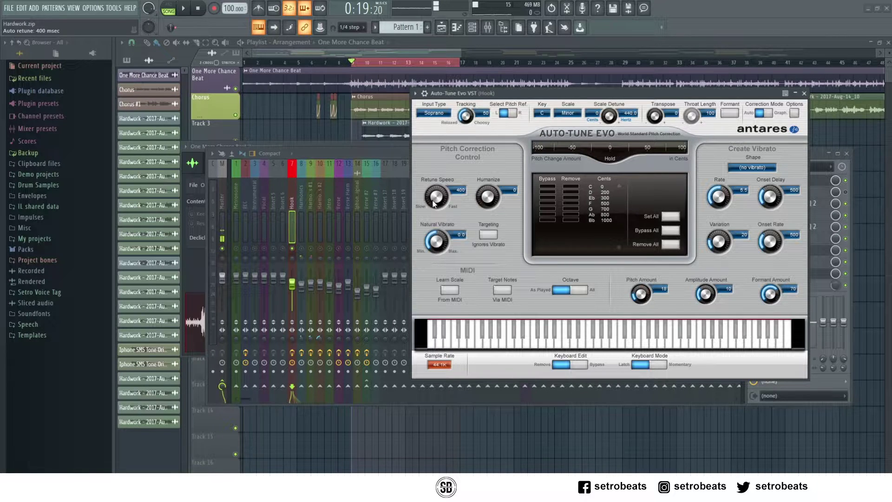
{"action": "key", "text": "space"}
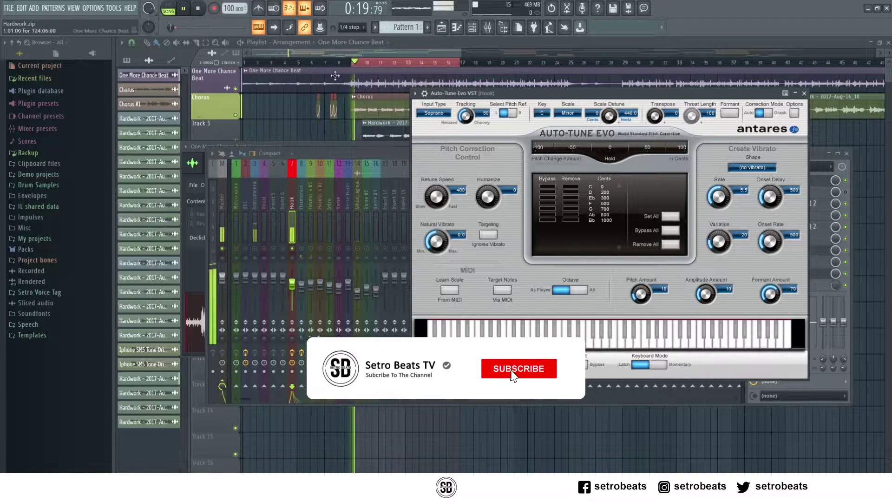
{"action": "scroll", "coordinate": [435, 197], "scroll_direction": "down", "scroll_amount": 5}
{"action": "scroll", "coordinate": [435, 198], "scroll_direction": "down", "scroll_amount": 5}
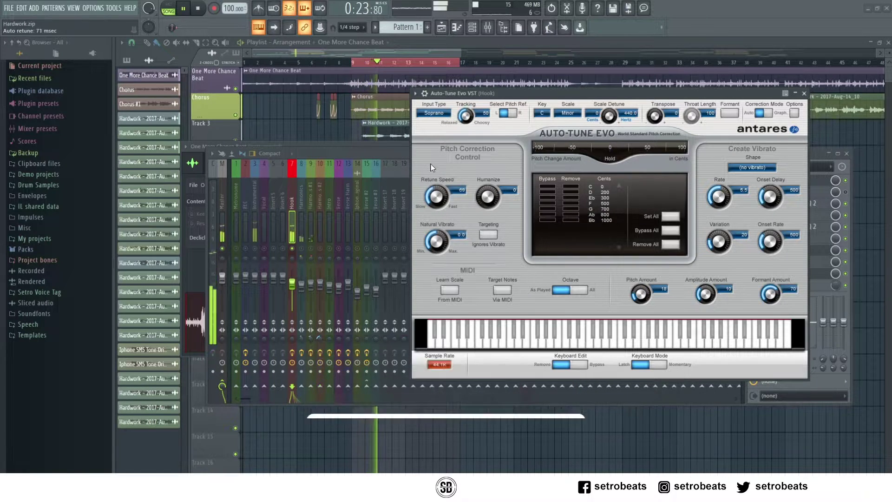
{"action": "scroll", "coordinate": [438, 205], "scroll_direction": "down", "scroll_amount": 2}
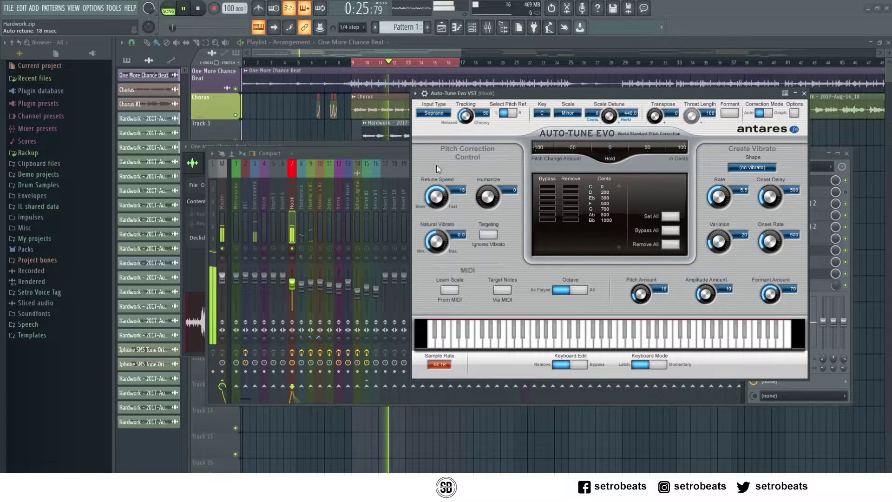
{"action": "scroll", "coordinate": [439, 200], "scroll_direction": "down", "scroll_amount": 1}
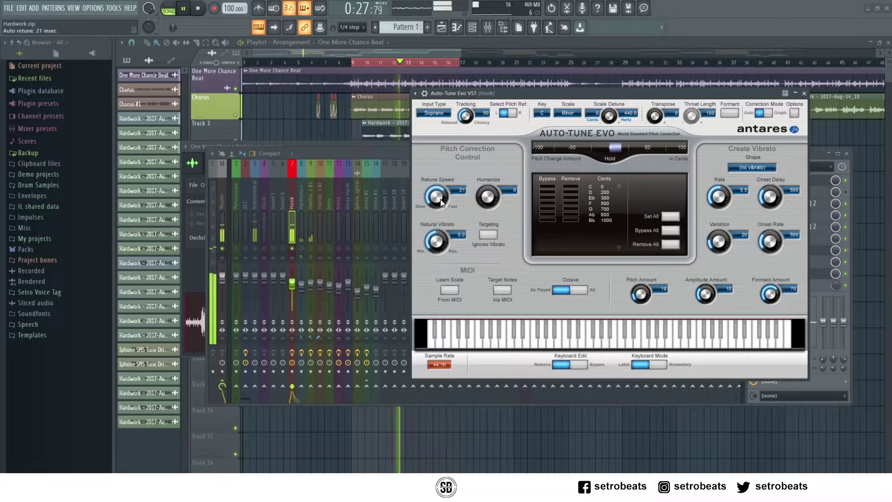
{"action": "left_click_drag", "start_coordinate": [439, 198], "coordinate": [439, 215]}
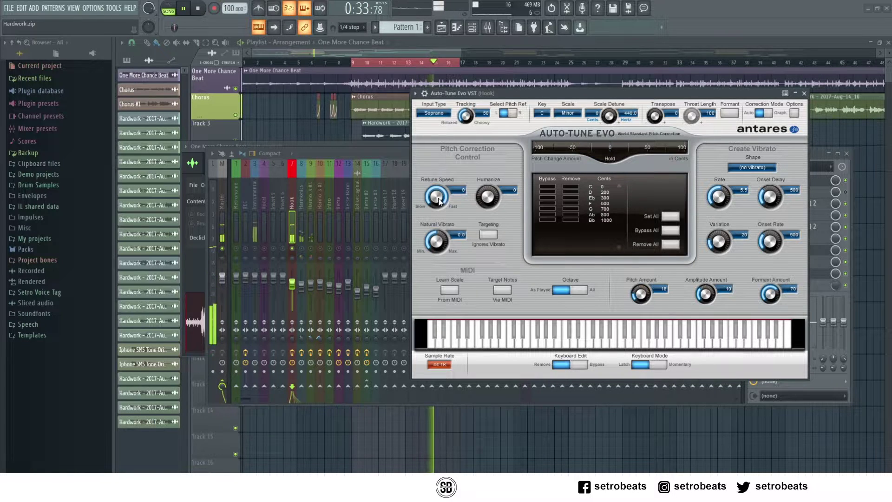
Raise the Auto-Tune retune speed gradually to 21 while listening to the chorus.
{"action": "scroll", "coordinate": [439, 199], "scroll_direction": "up", "scroll_amount": 7}
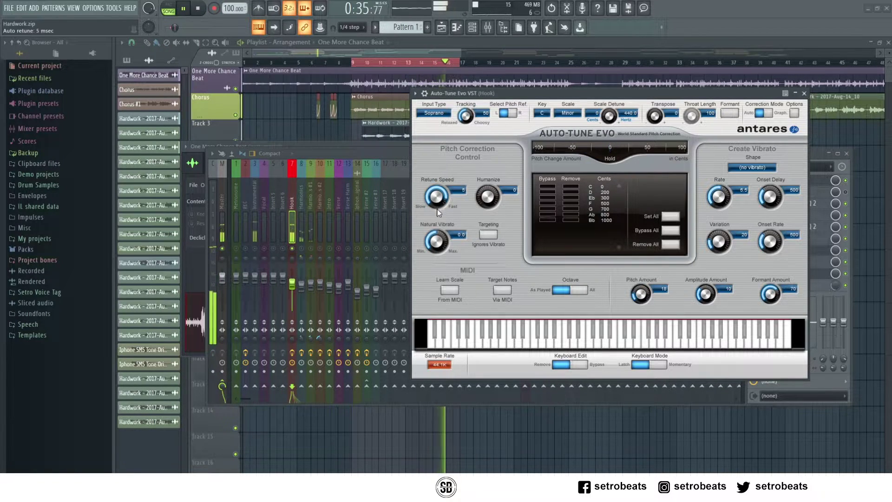
{"action": "scroll", "coordinate": [438, 215], "scroll_direction": "up", "scroll_amount": 3}
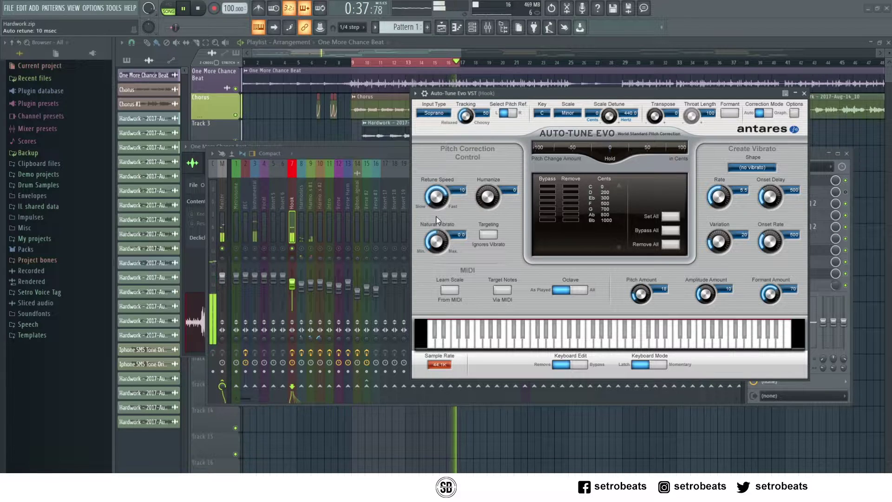
{"action": "scroll", "coordinate": [435, 217], "scroll_direction": "up", "scroll_amount": 5}
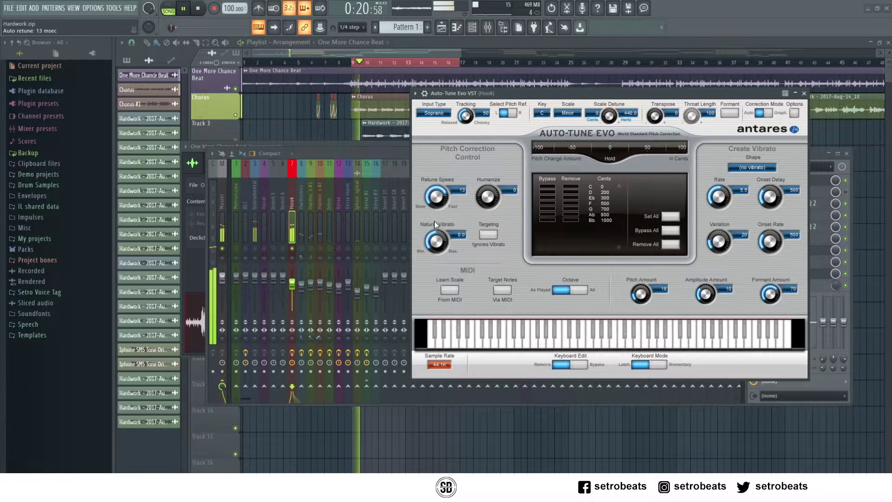
{"action": "scroll", "coordinate": [435, 226], "scroll_direction": "up", "scroll_amount": 6}
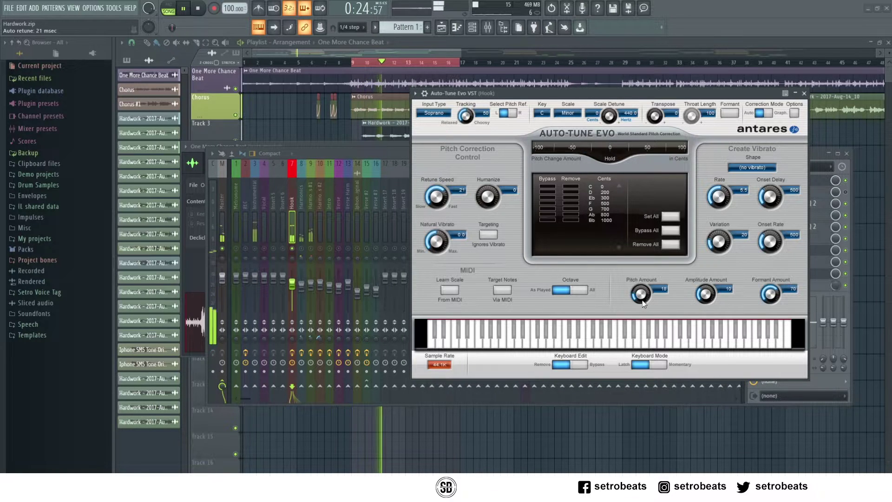
Set the vibrato's pitch, amplitude and formant amounts to 0 and preview the chorus.
{"action": "left_click", "coordinate": [198, 9]}
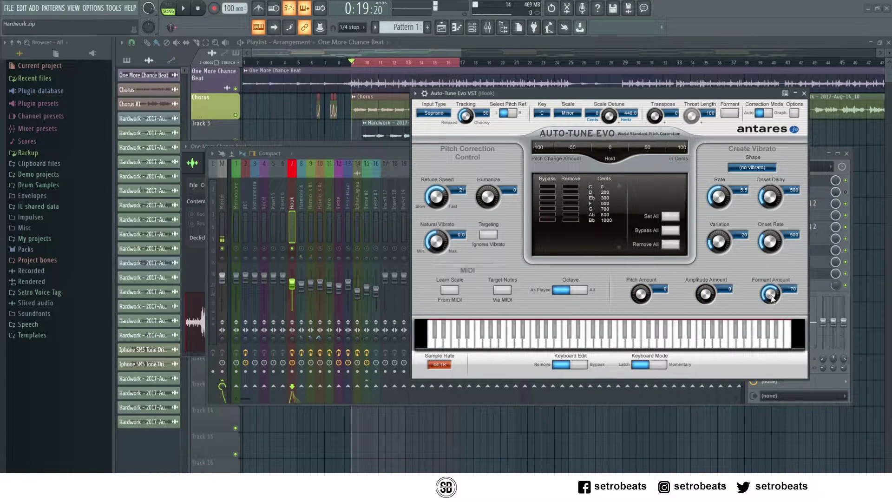
{"action": "left_click", "coordinate": [187, 7]}
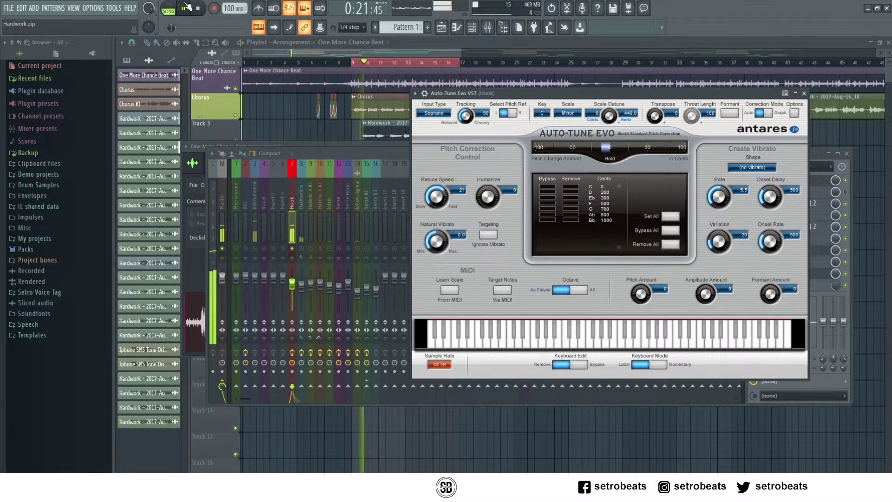
{"action": "left_click", "coordinate": [198, 8]}
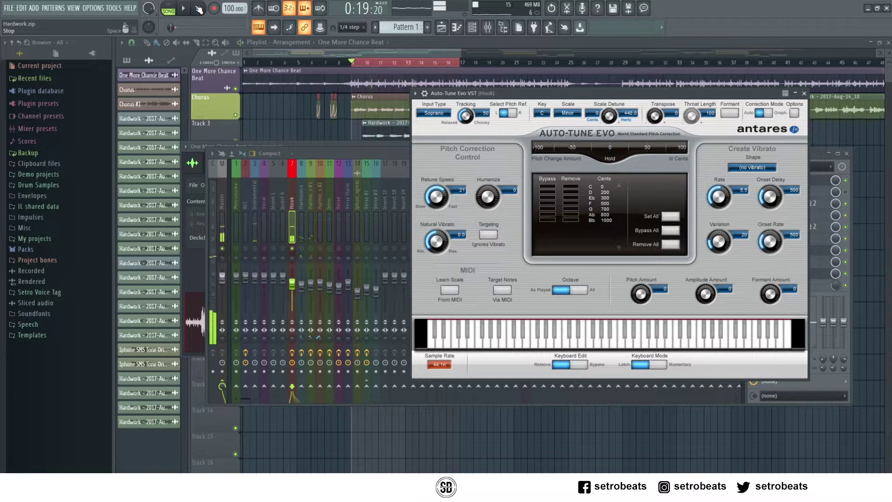
Review the available Auto-Tune input types and scales, keeping Soprano and Minor selected.
{"action": "left_click", "coordinate": [439, 114]}
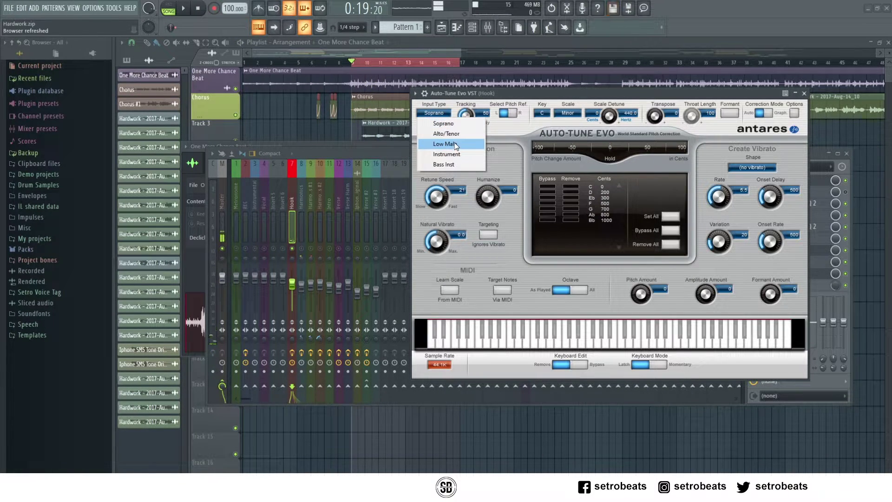
{"action": "left_click", "coordinate": [455, 124]}
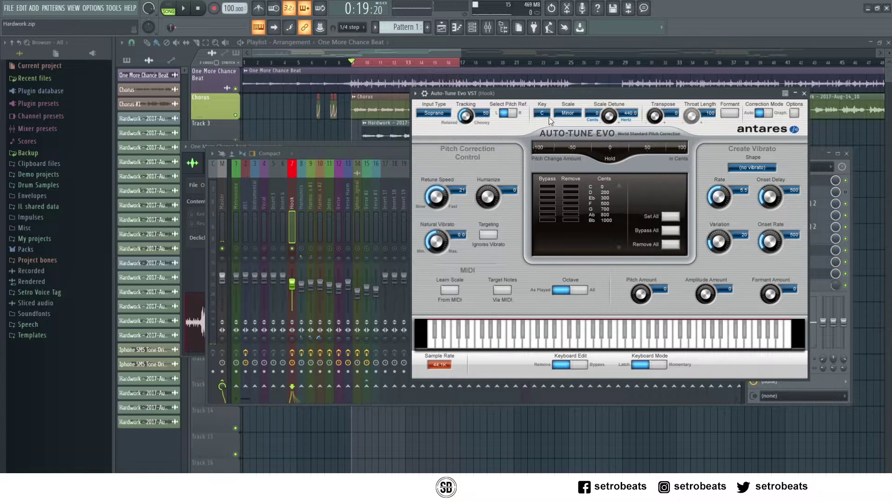
{"action": "left_click", "coordinate": [574, 114]}
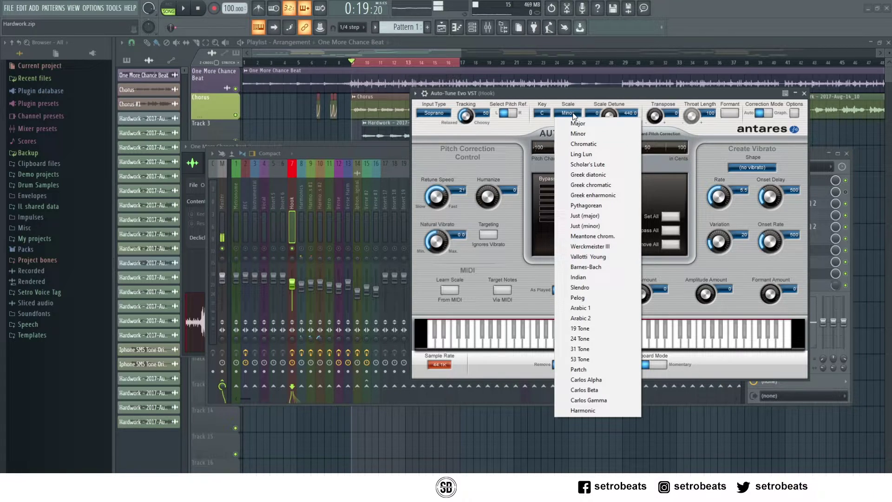
{"action": "left_click", "coordinate": [468, 180]}
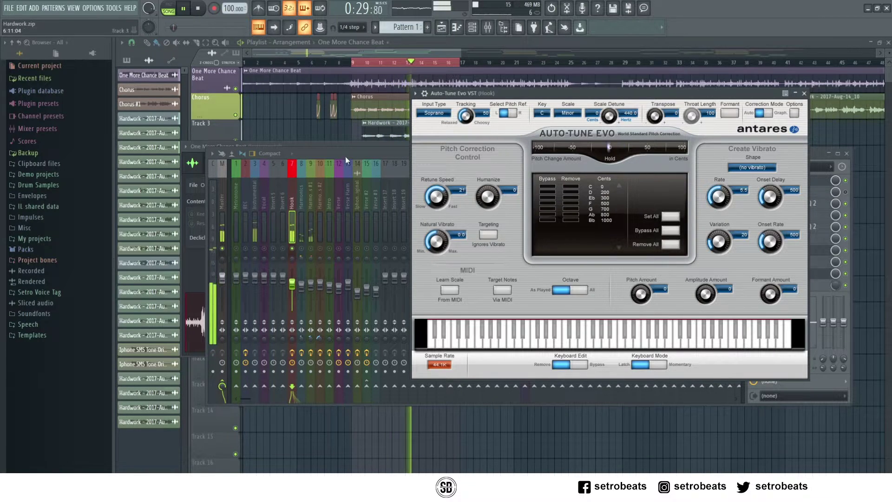
Stop playback, bypass the new Auto-Tune Evo effect on the Hook track, and unmute the Instrumental track.
{"action": "key", "text": "space"}
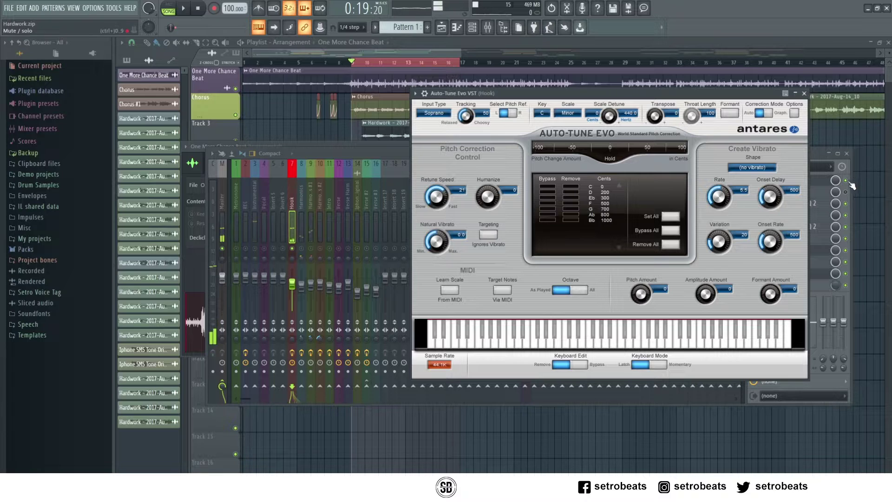
{"action": "left_click", "coordinate": [851, 186]}
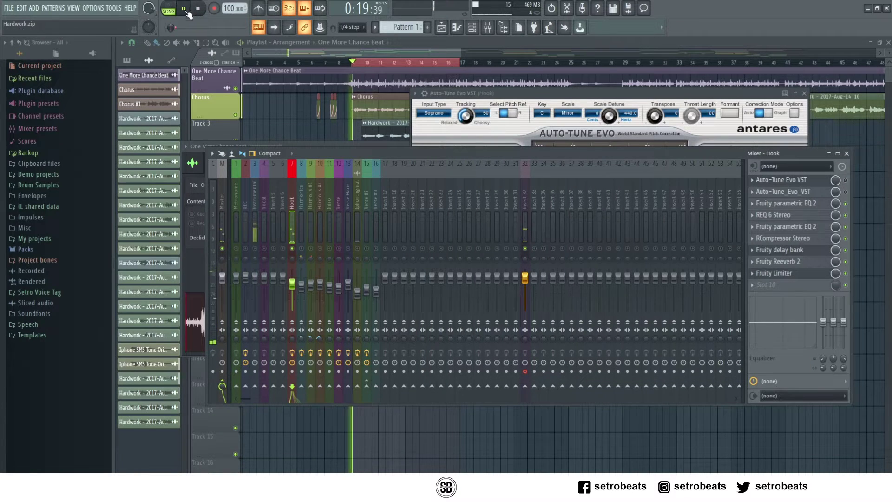
{"action": "left_click", "coordinate": [255, 247]}
Play the chorus with the instrumental to compare the Hook vocal with the new Auto-Tune bypassed and enabled.
{"action": "key", "text": "space"}
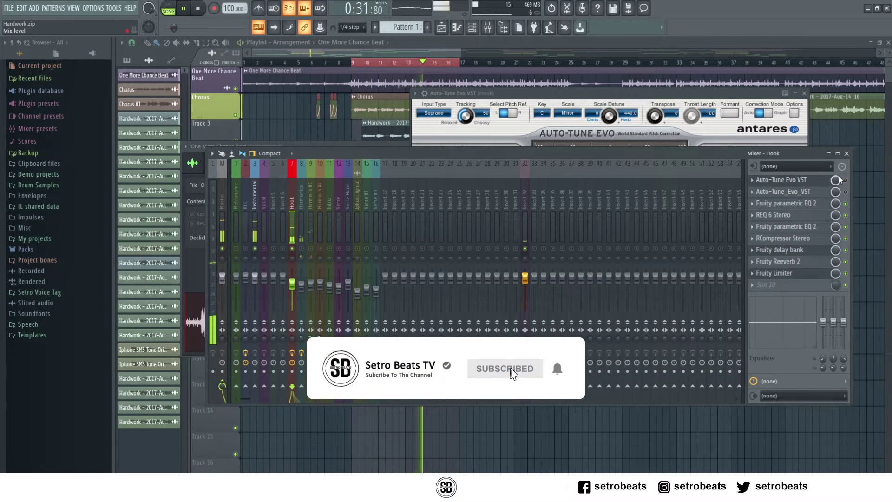
{"action": "key", "text": "space"}
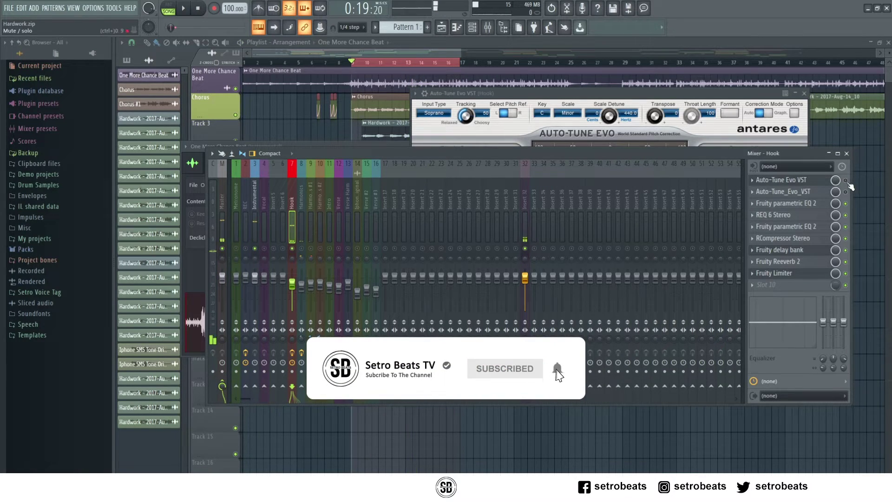
{"action": "key", "text": "space"}
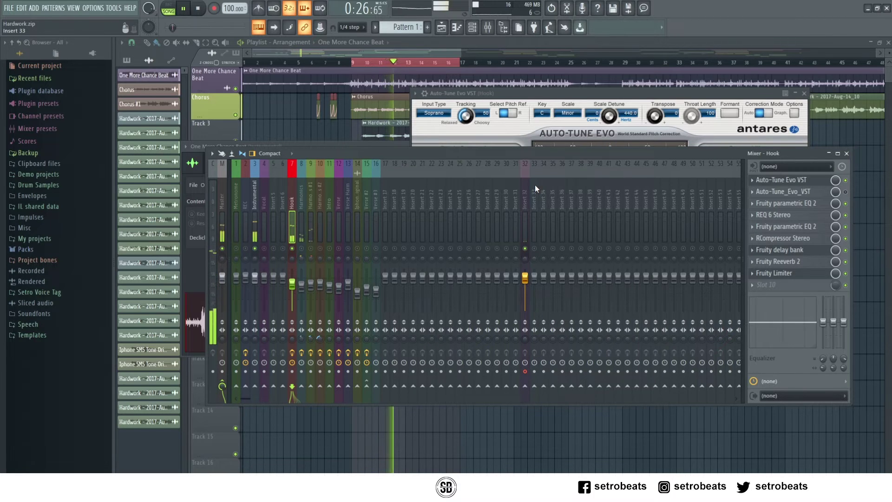
{"action": "key", "text": "space"}
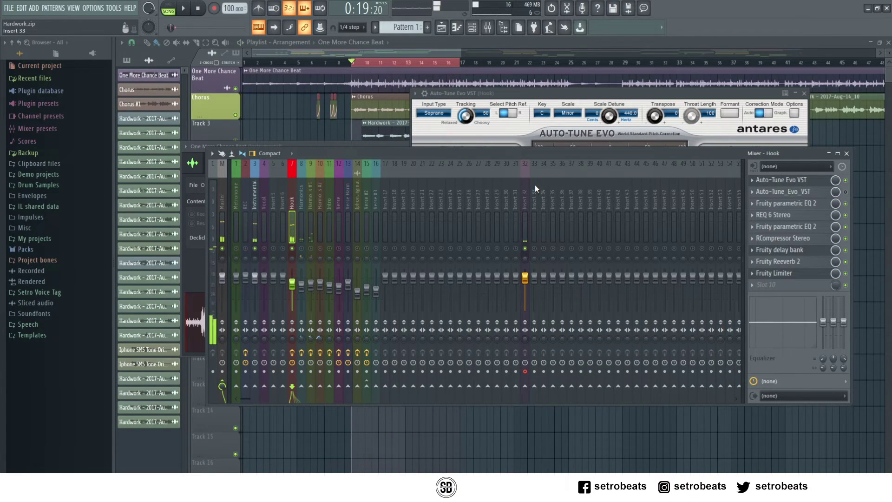